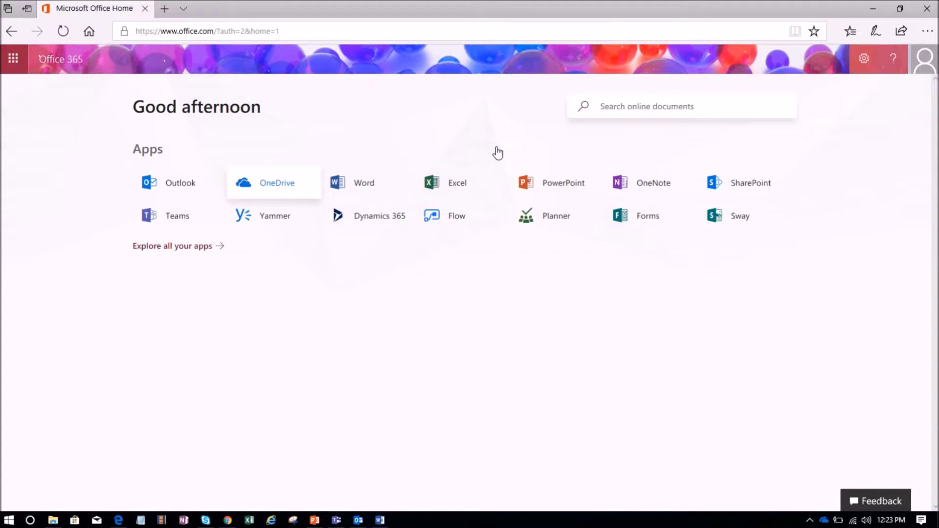
Step: Open Outlook mail, then go from the gear Settings pane to the Mail options
left_click(185, 184)
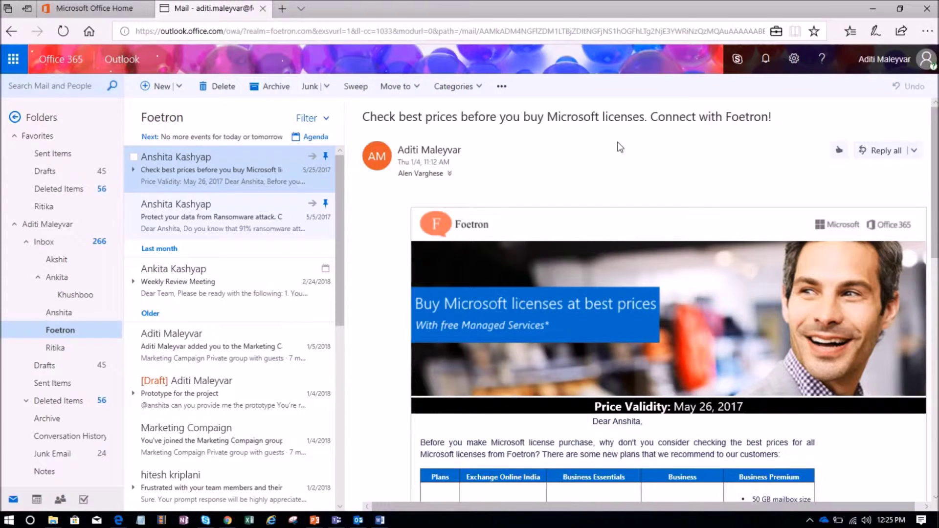
left_click(793, 60)
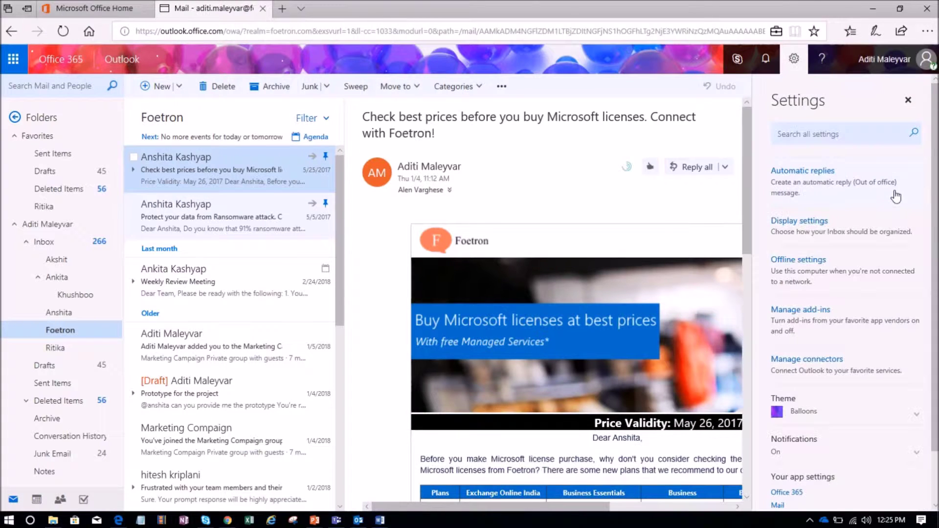
scroll(896, 196, "down", 2)
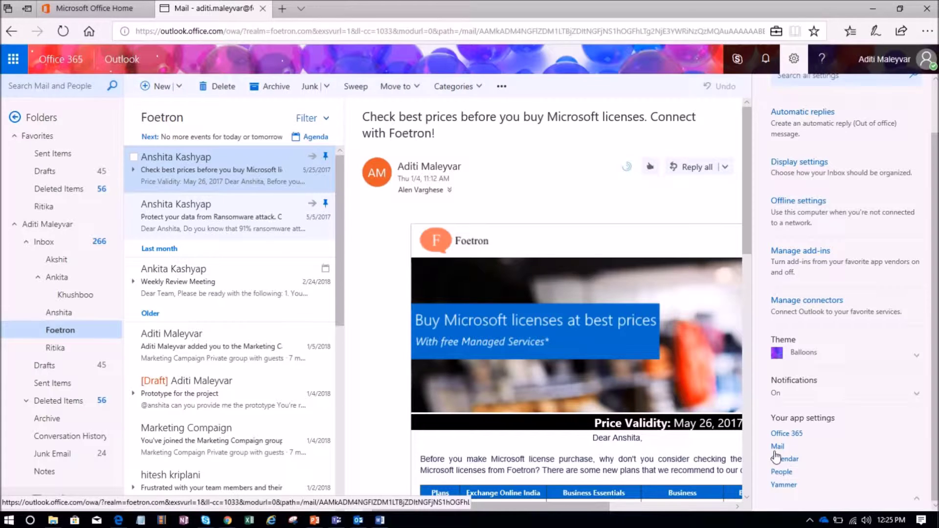
left_click(777, 447)
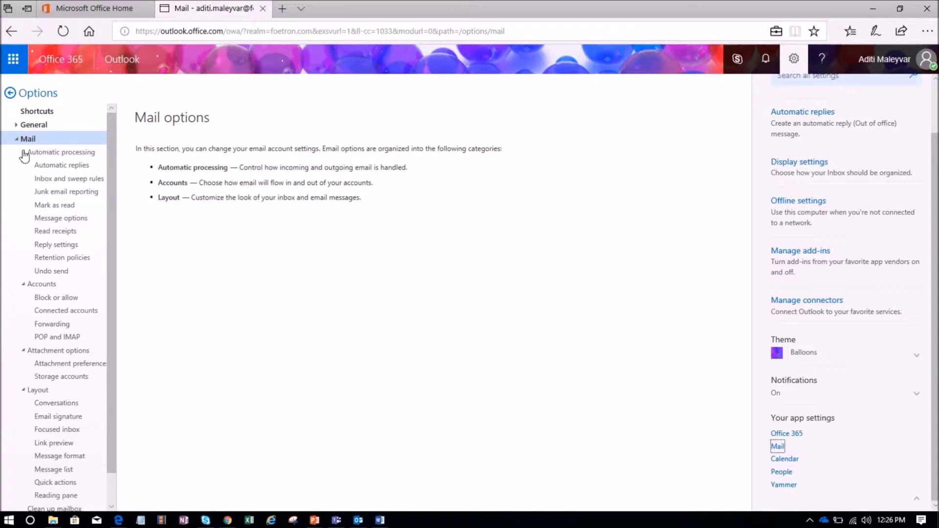
Step: Go to Automatic processing > Automatic replies in the Mail options
left_click(57, 169)
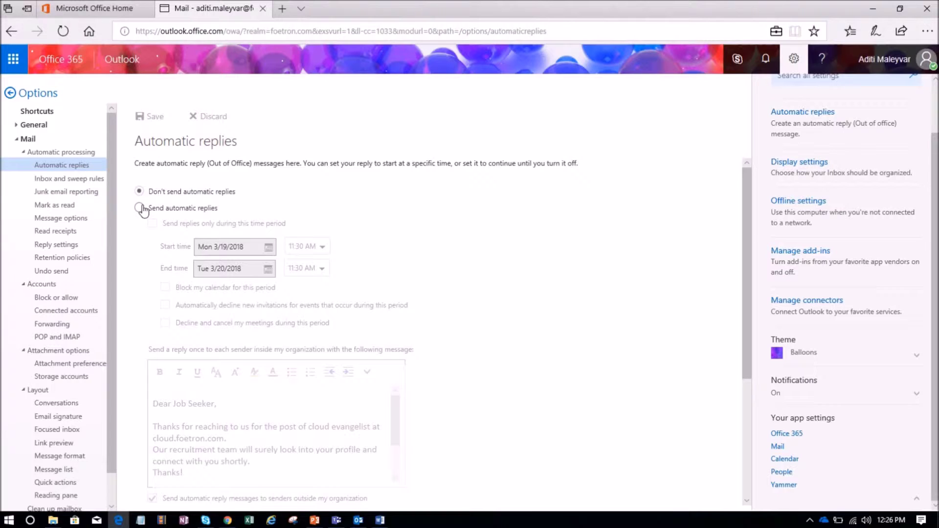
Step: Turn on automatic replies for a set time period starting Mon 3/19/2018 12:00 PM
left_click(140, 209)
scroll(152, 178, "down", 1)
scroll(152, 177, "up", 1)
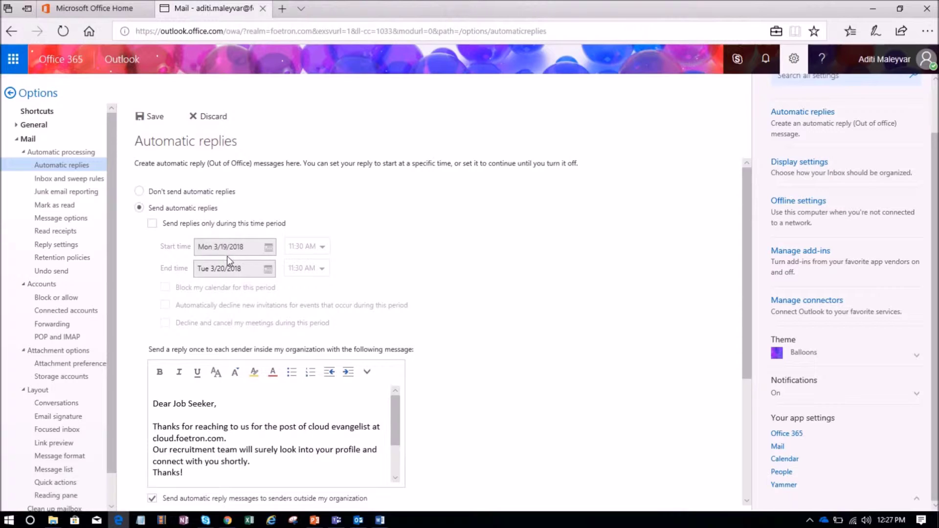
left_click(153, 225)
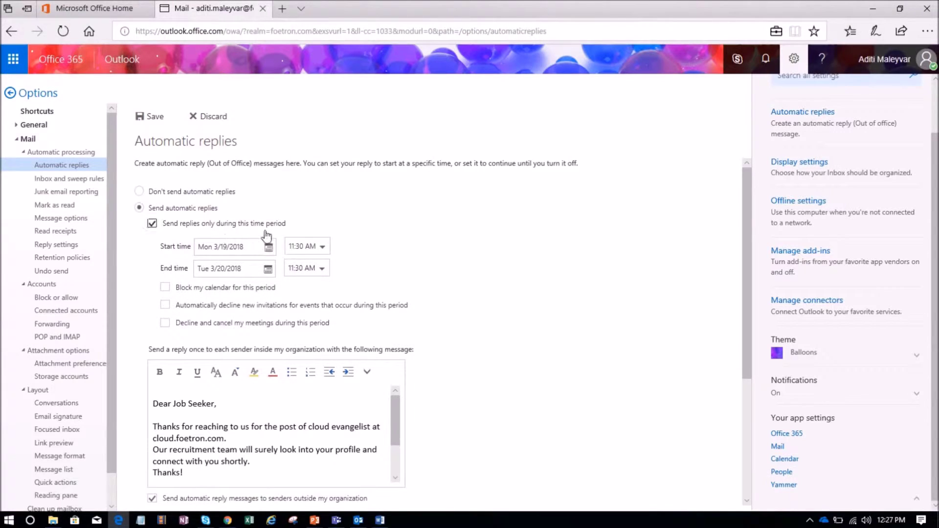
left_click(269, 247)
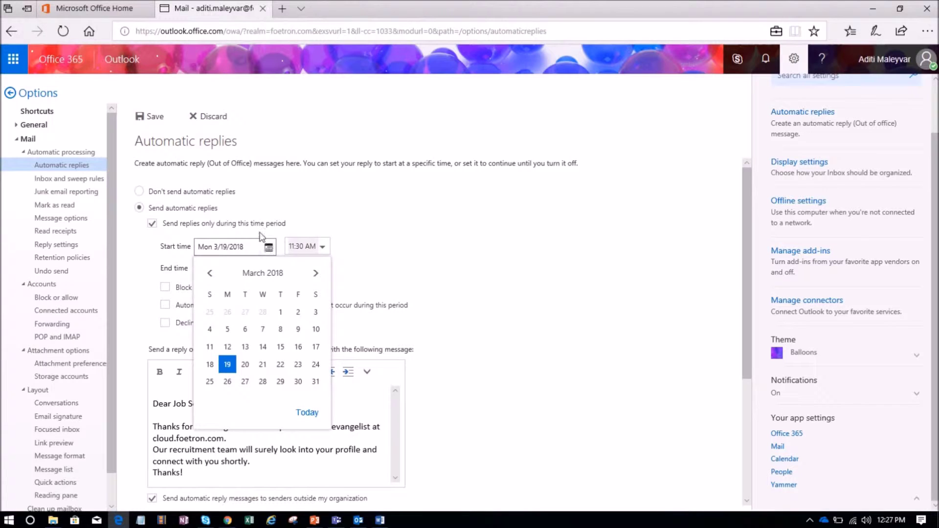
left_click(227, 365)
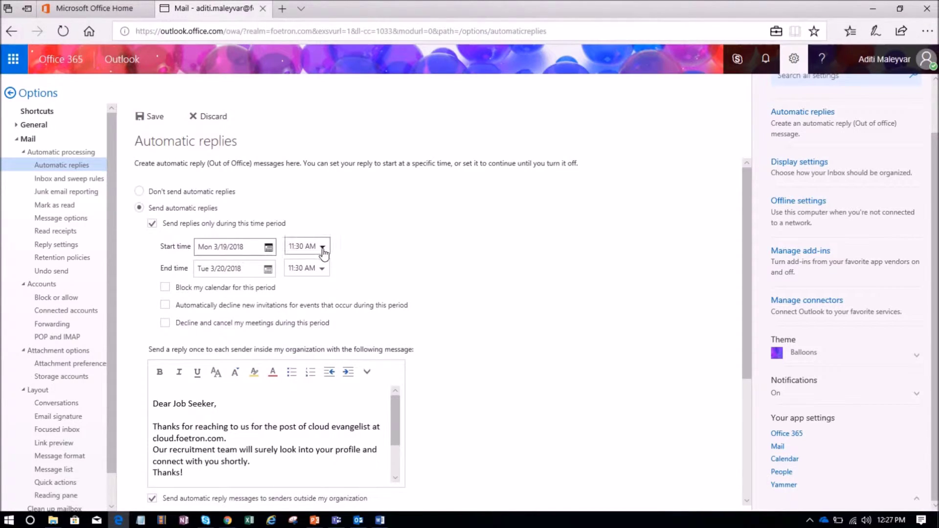
Step: End the period Wed 3/21/2018 at 2:00 PM and block the calendar for it
scroll(320, 252, "down", 1)
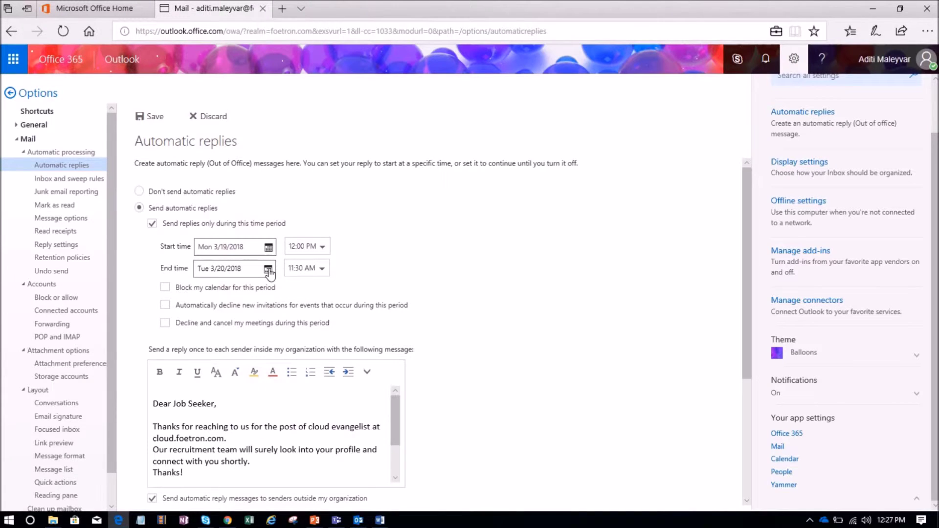
scroll(269, 272, "down", 1)
left_click(321, 269)
left_click(301, 378)
scroll(259, 267, "down", 1)
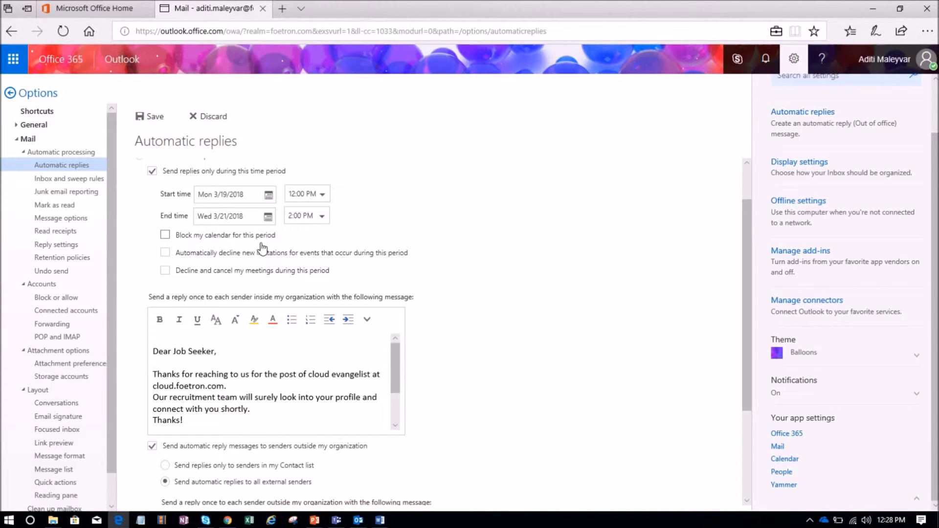
left_click(166, 236)
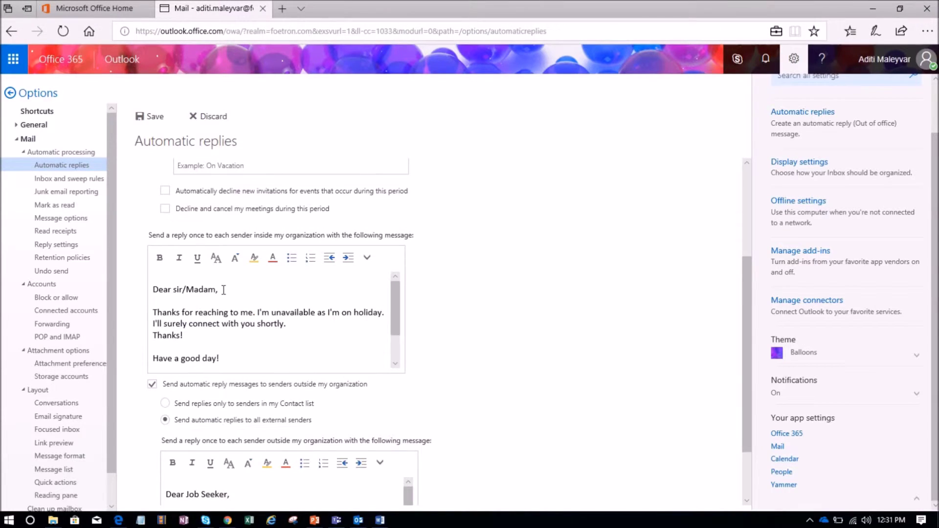
Step: Sign the internal holiday message with 'With Regards,', a phone number and the sender's name
key("Return")
type("With Regards,")
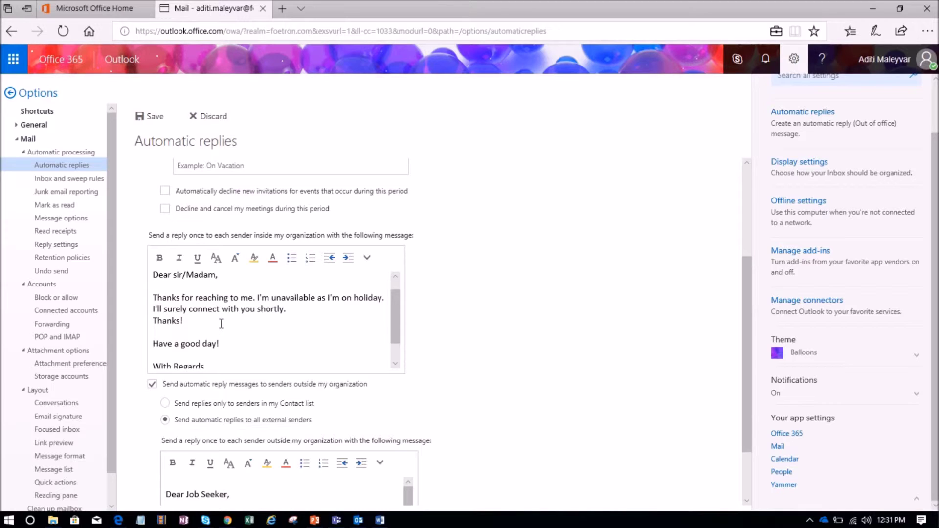
key("Return")
key("Return")
type("Aditi.")
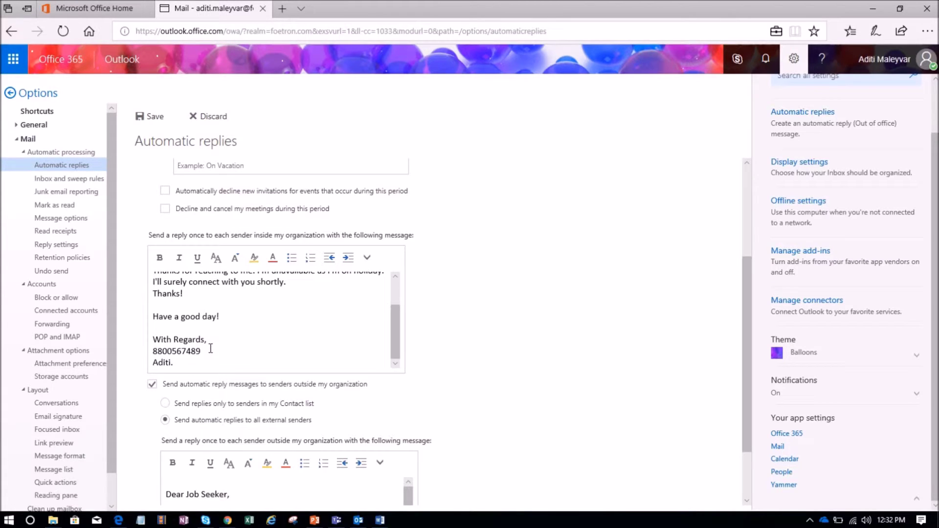
scroll(210, 348, "down", 1)
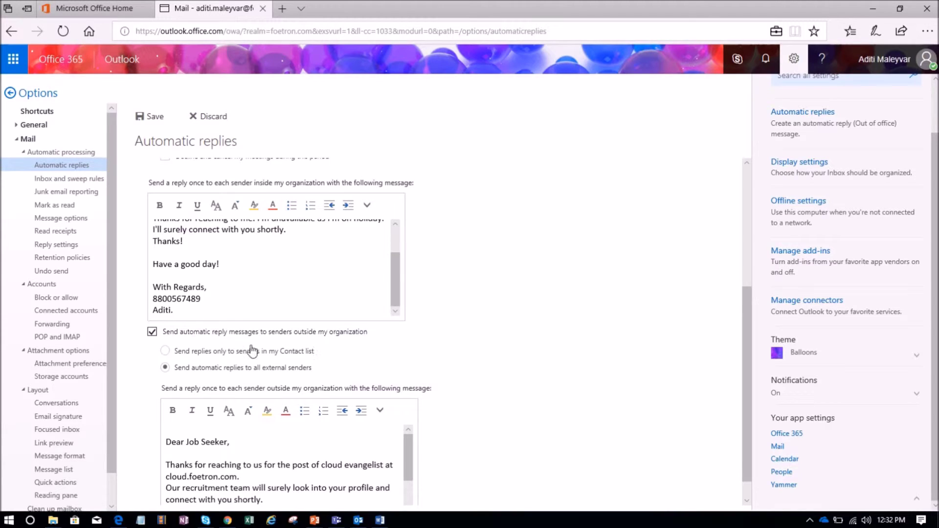
Step: Paste the internal holiday message into the outside-organization reply and save the settings
left_click_drag(154, 300, 227, 394)
key("ctrl+c")
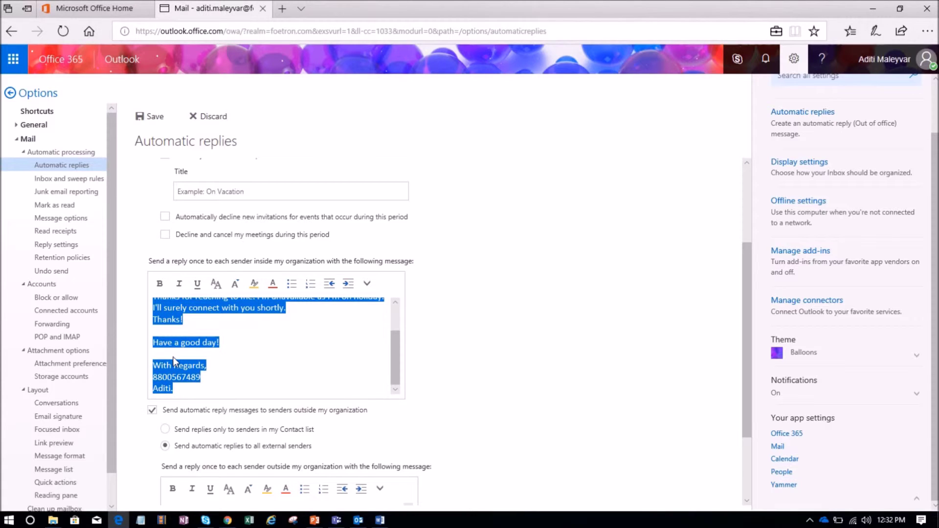
scroll(172, 357, "down", 2)
key("ctrl+v")
scroll(249, 444, "down", 2)
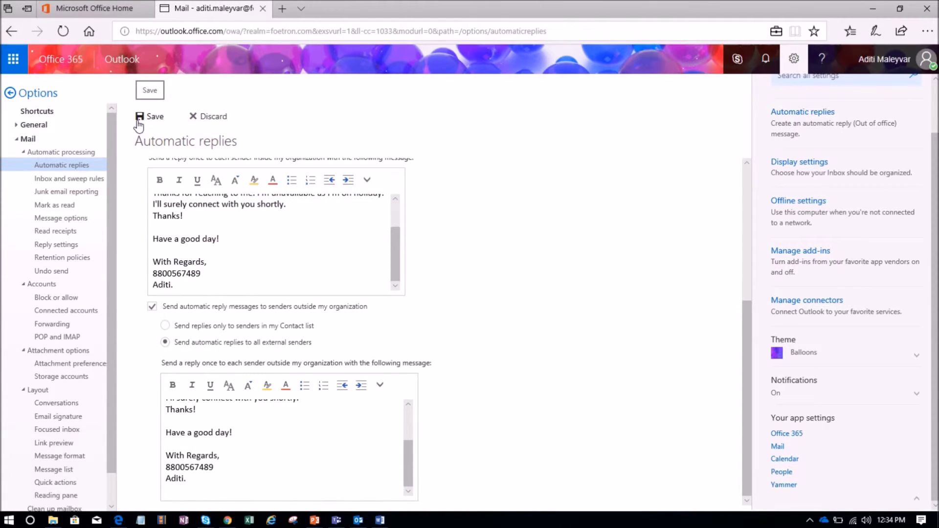
left_click(150, 118)
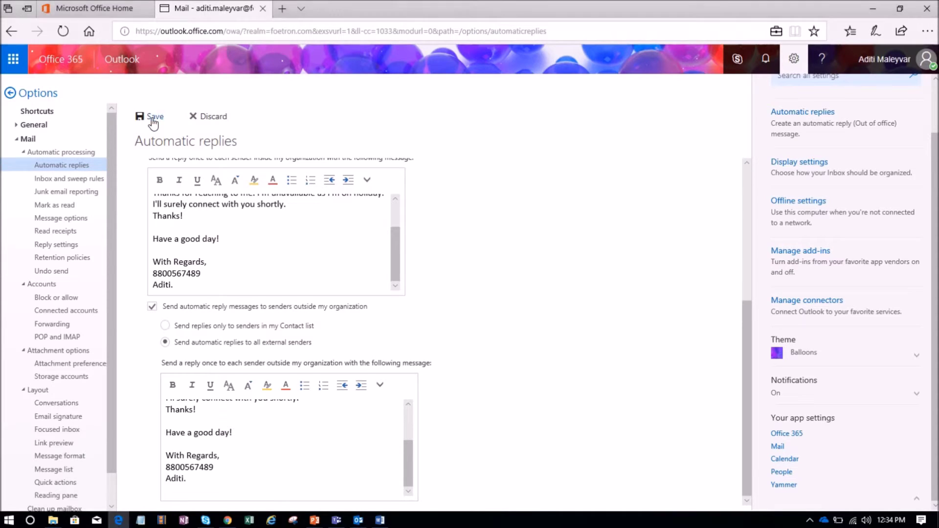